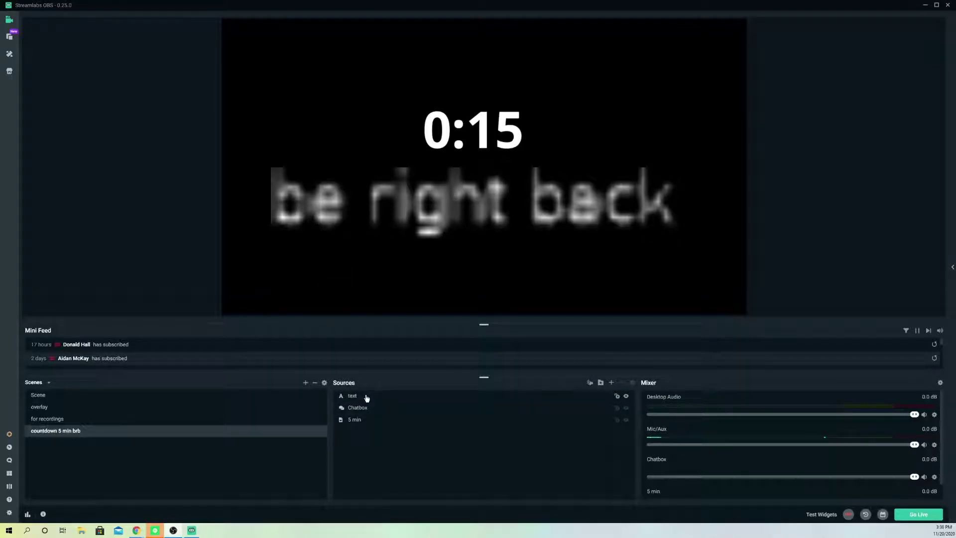
Step: Shrink the 'be right back' text to a tiny size below the countdown, then reselect it
{"action": "double_click", "coordinate": [366, 398]}
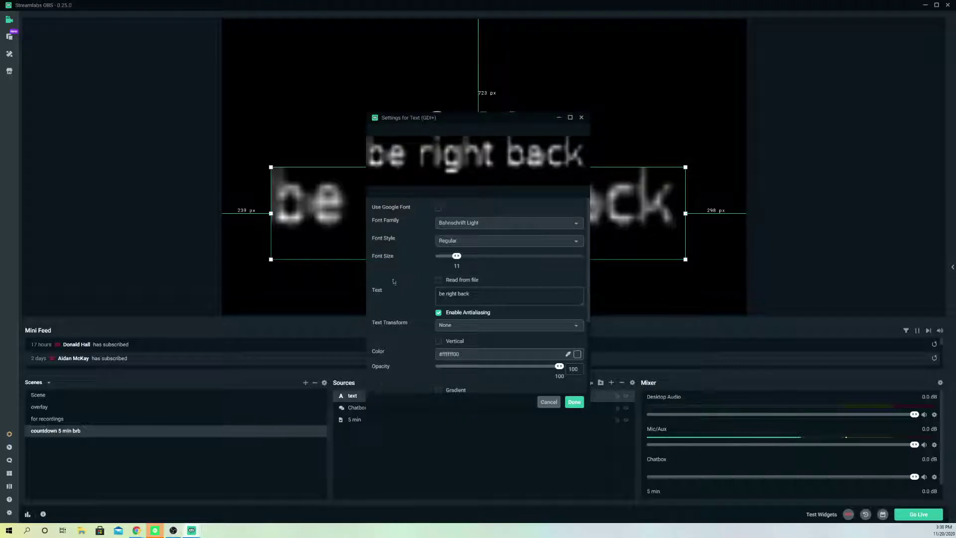
{"action": "left_click", "coordinate": [582, 118]}
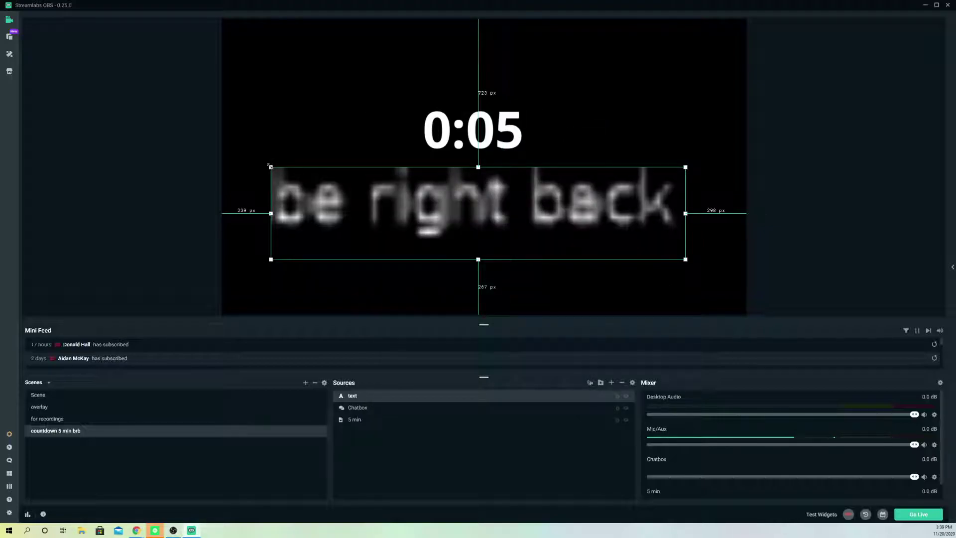
{"action": "mouse_move", "coordinate": [271, 167]}
{"action": "left_mouse_down"}
{"action": "mouse_move", "coordinate": [669, 257]}
{"action": "mouse_move", "coordinate": [457, 202]}
{"action": "left_mouse_up"}
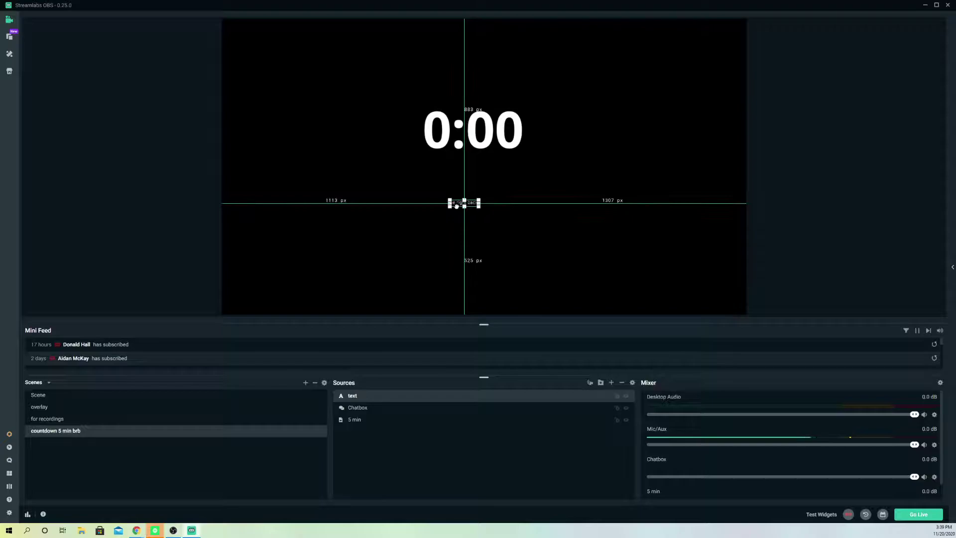
{"action": "left_click", "coordinate": [535, 169]}
{"action": "left_click", "coordinate": [453, 204]}
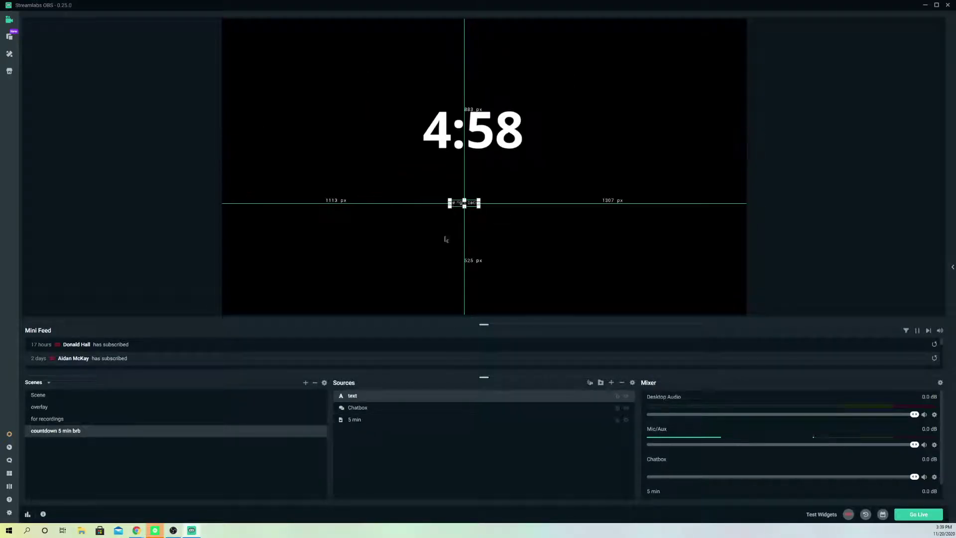
Step: Set the 'be right back' text source's font size to 288 and apply it
{"action": "double_click", "coordinate": [372, 400]}
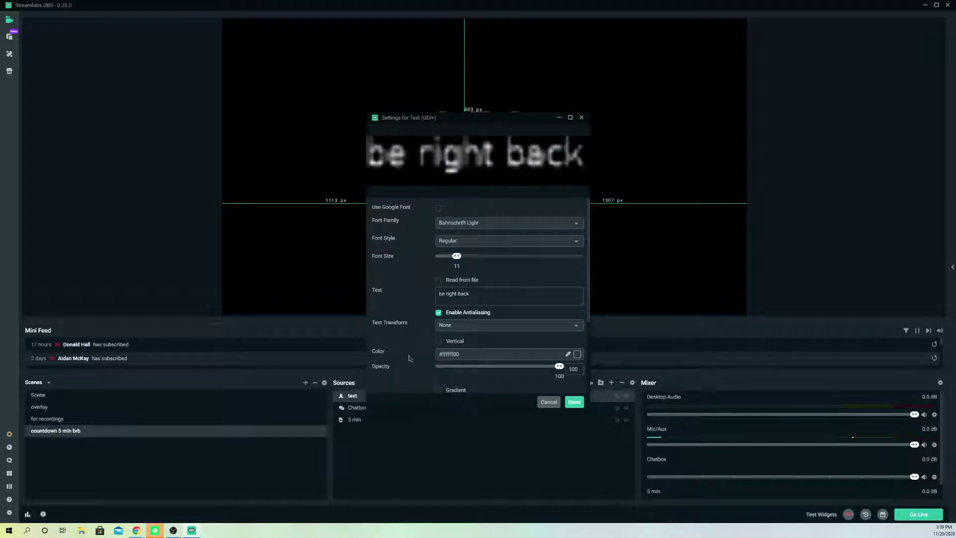
{"action": "left_click_drag", "start_coordinate": [451, 258], "coordinate": [583, 256]}
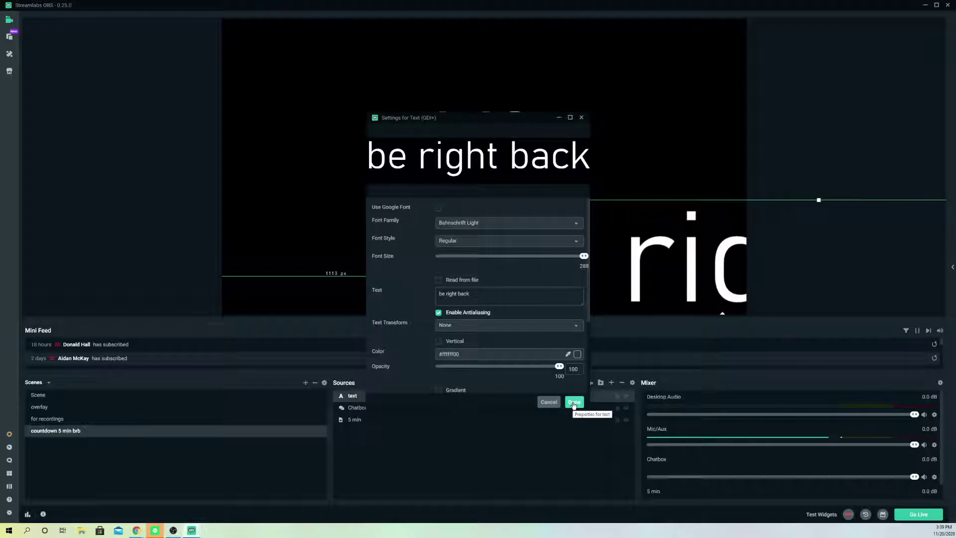
{"action": "left_click", "coordinate": [571, 403]}
Step: Resize the size-288 'be right back' text and place it just below the 5-minute countdown
{"action": "left_click_drag", "start_coordinate": [570, 299], "coordinate": [419, 250]}
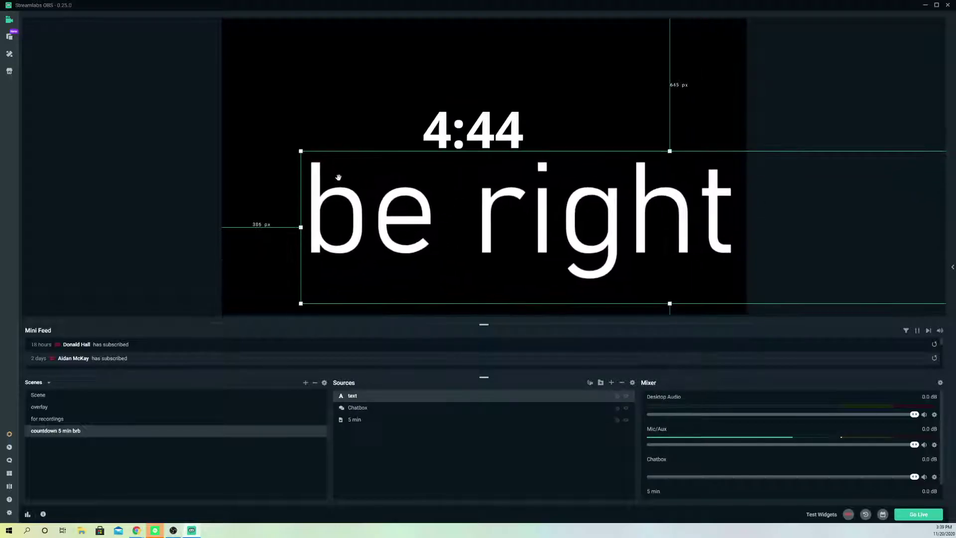
{"action": "mouse_move", "coordinate": [300, 151]}
{"action": "left_mouse_down"}
{"action": "mouse_move", "coordinate": [607, 224]}
{"action": "mouse_move", "coordinate": [323, 205]}
{"action": "left_mouse_up"}
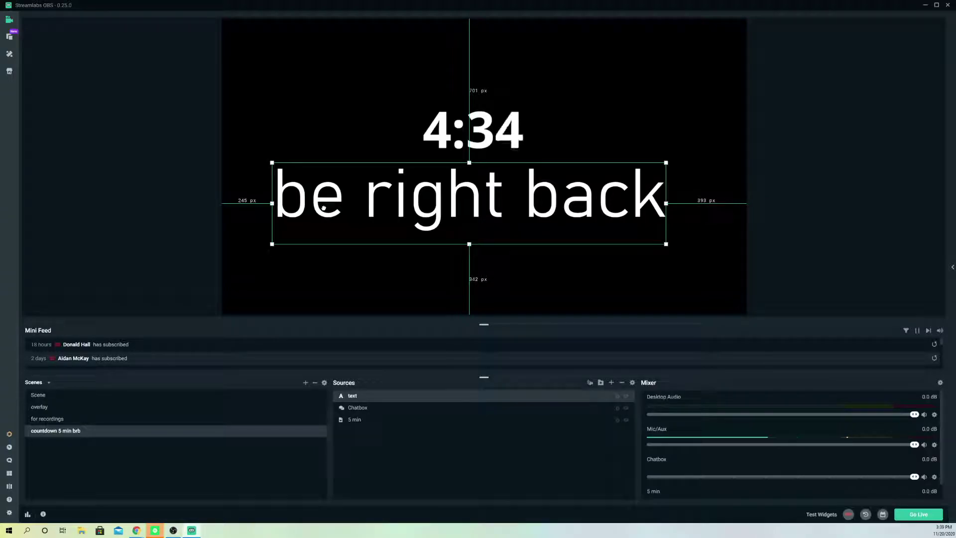
{"action": "left_click_drag", "start_coordinate": [323, 206], "coordinate": [326, 201]}
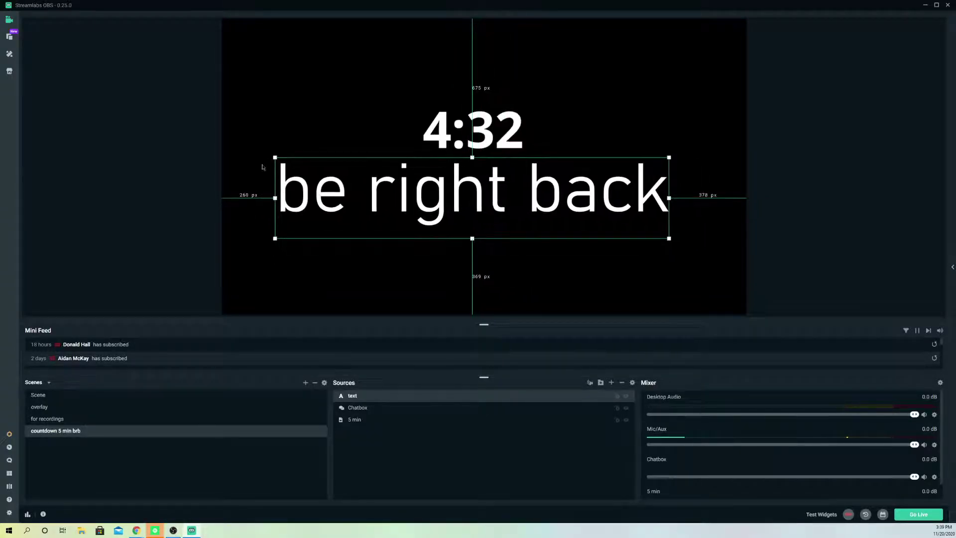
{"action": "left_click_drag", "start_coordinate": [275, 157], "coordinate": [383, 180]}
{"action": "left_click_drag", "start_coordinate": [494, 210], "coordinate": [445, 193]}
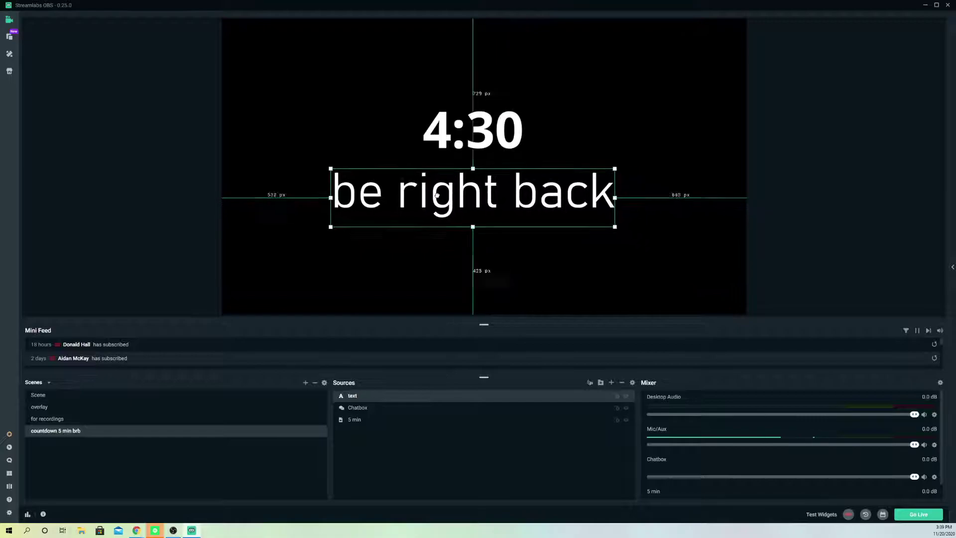
Step: Deselect to check the layout, then shift the 'be right back' text slightly right under the timer
{"action": "left_click", "coordinate": [546, 266]}
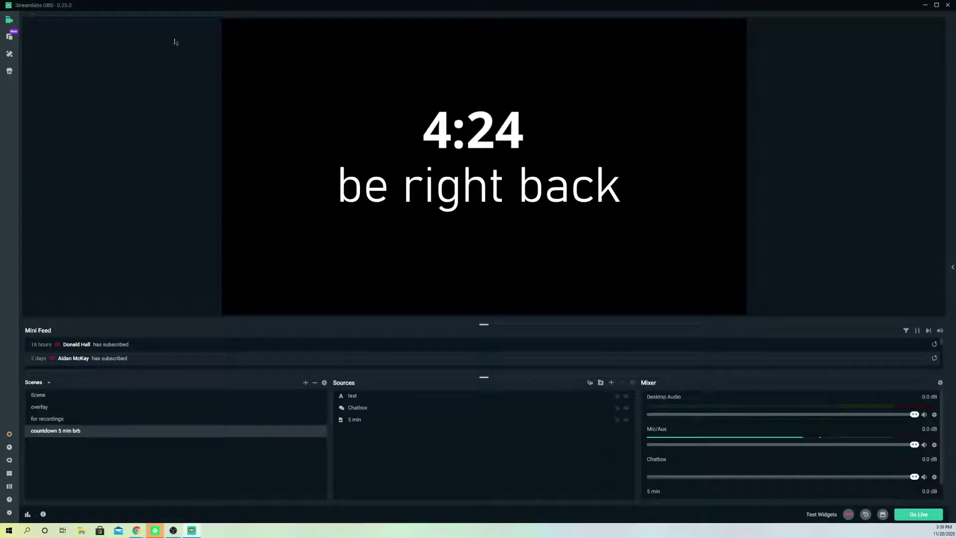
{"action": "left_click_drag", "start_coordinate": [401, 181], "coordinate": [429, 192]}
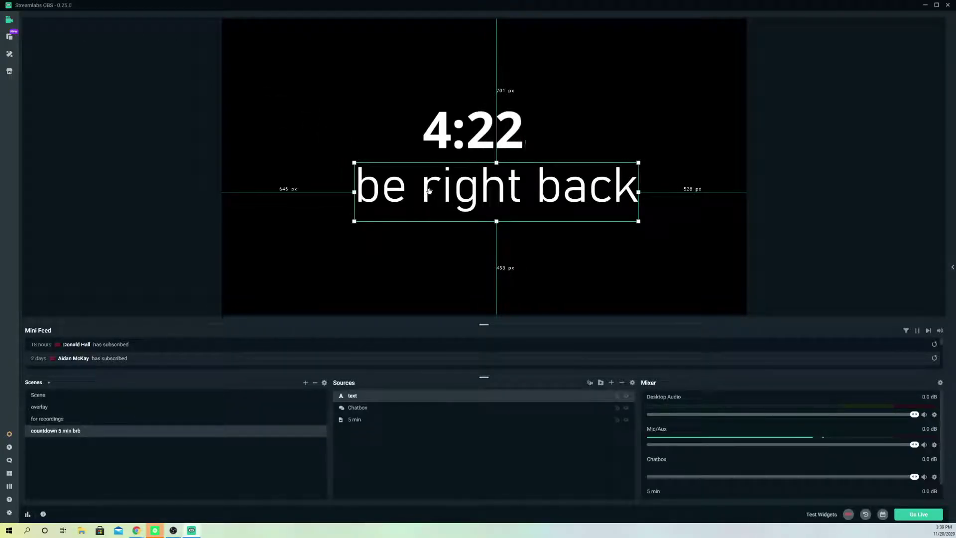